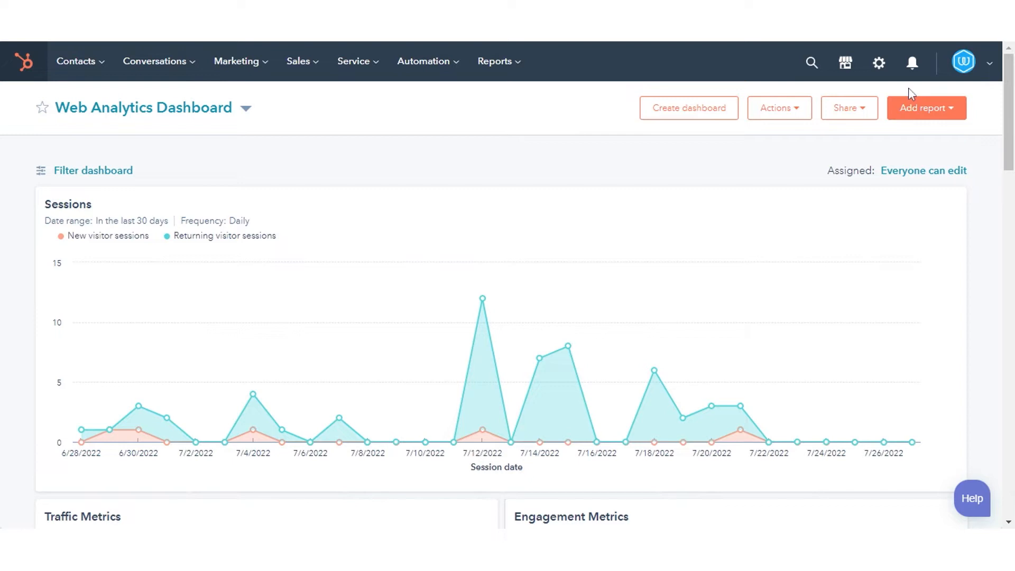
Go to Settings > Website > Blog and pick the clear-blog blog from the blog dropdown.
click(879, 64)
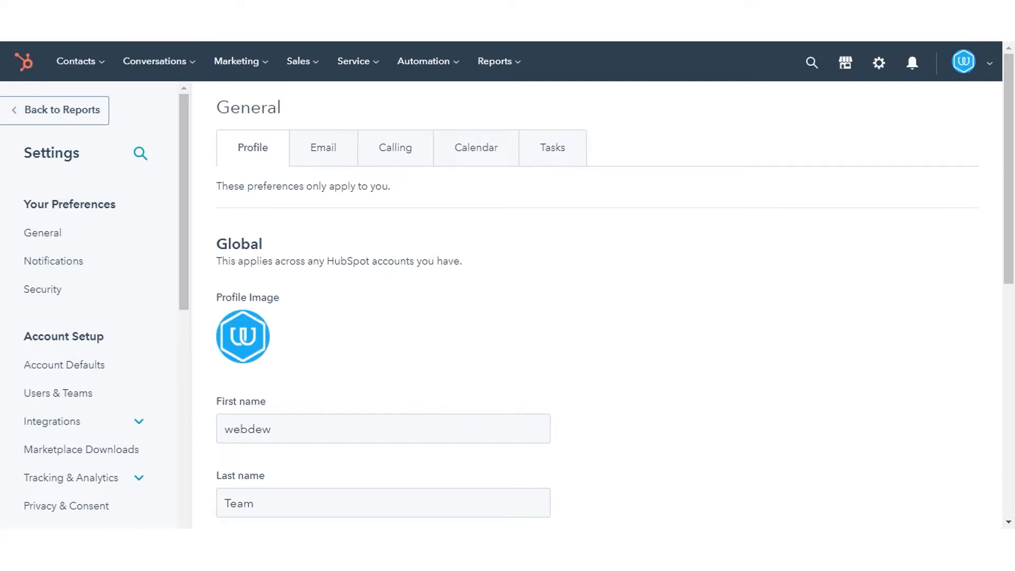
drag(184, 224, 186, 476)
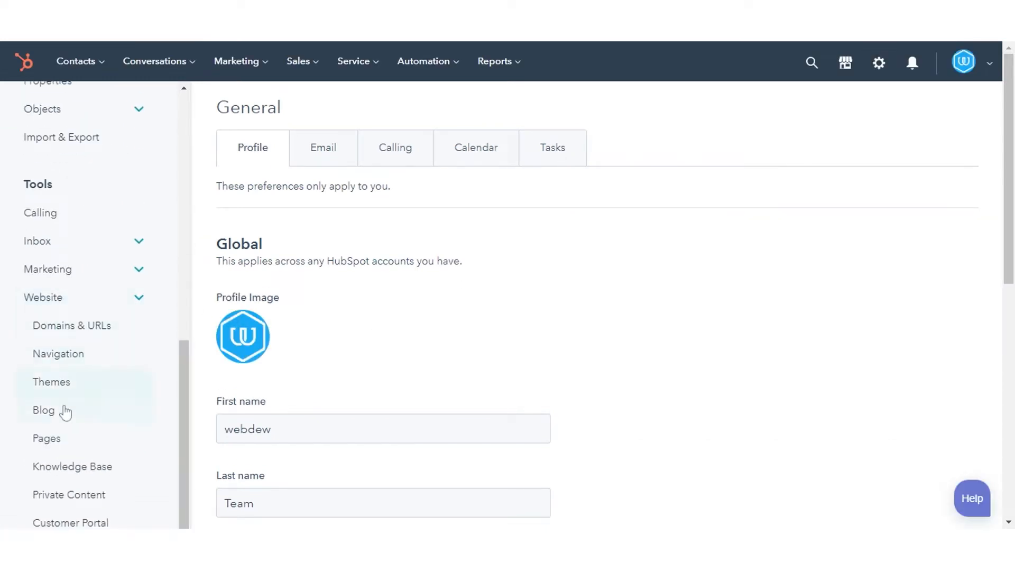
click(44, 411)
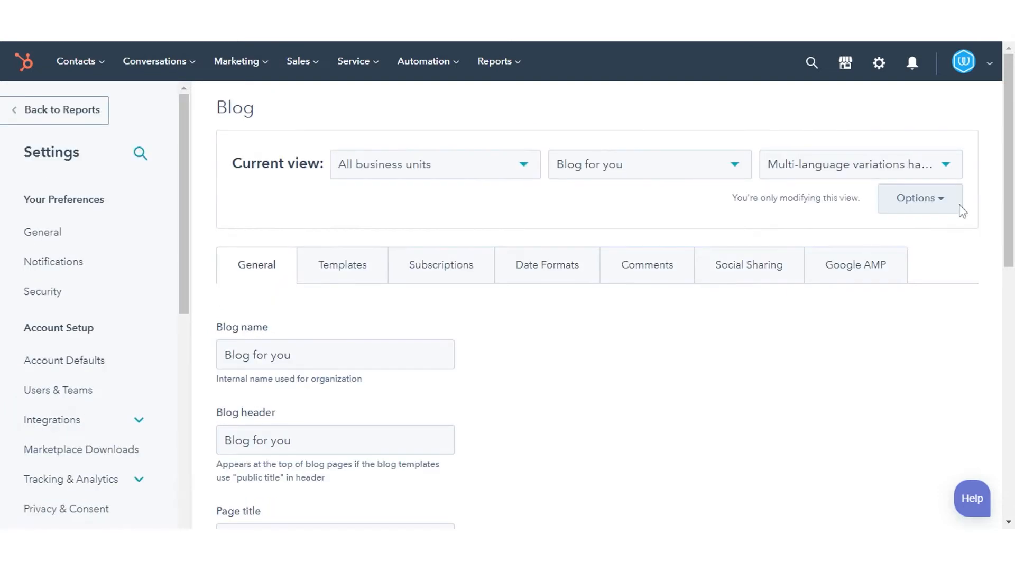
click(706, 167)
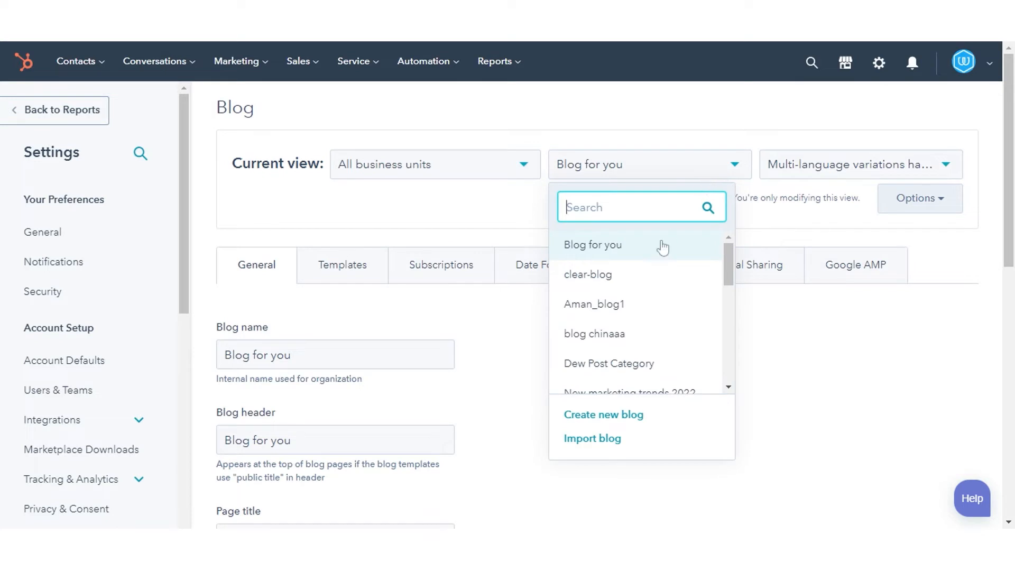
click(631, 279)
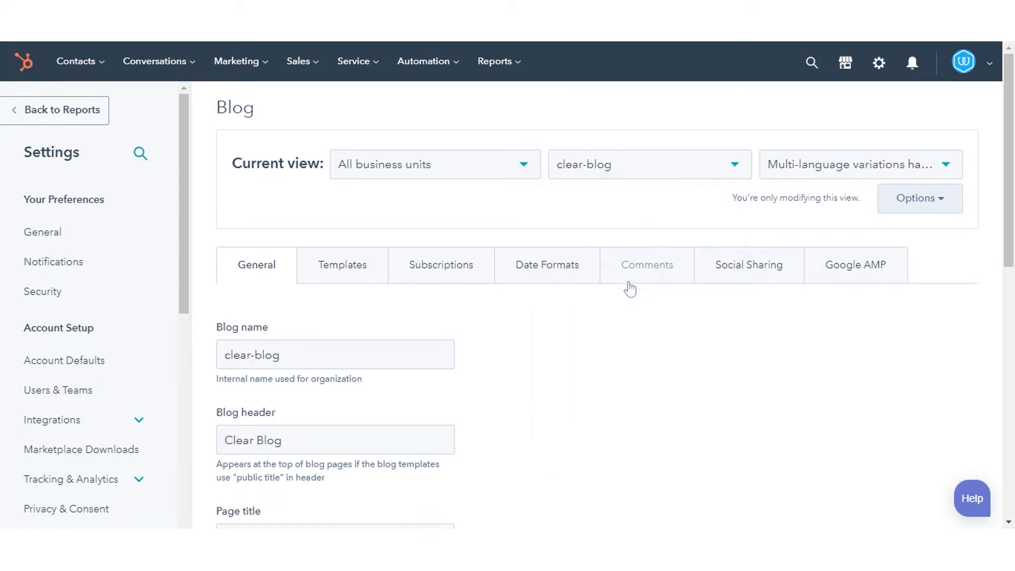
click(734, 166)
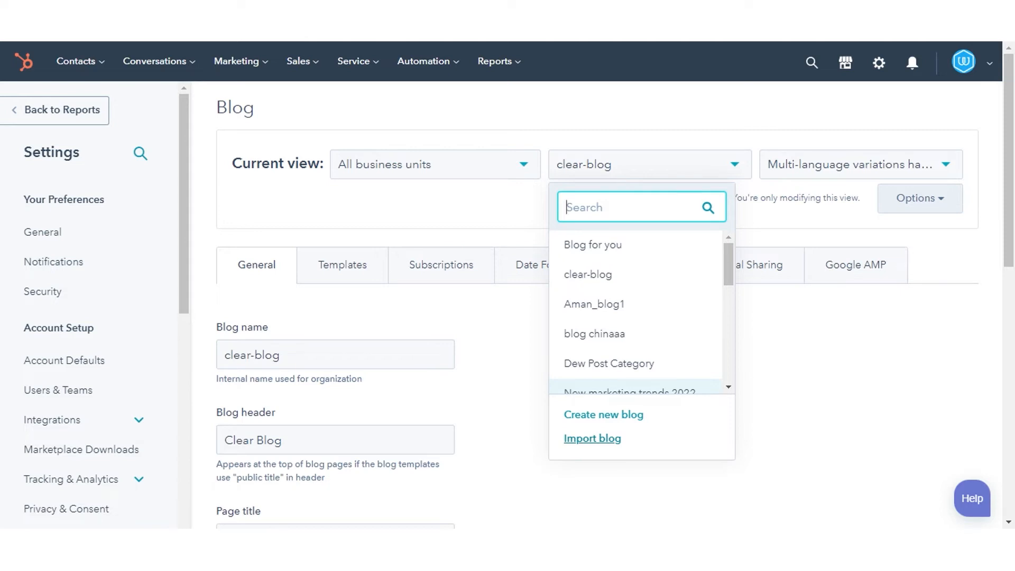
click(850, 171)
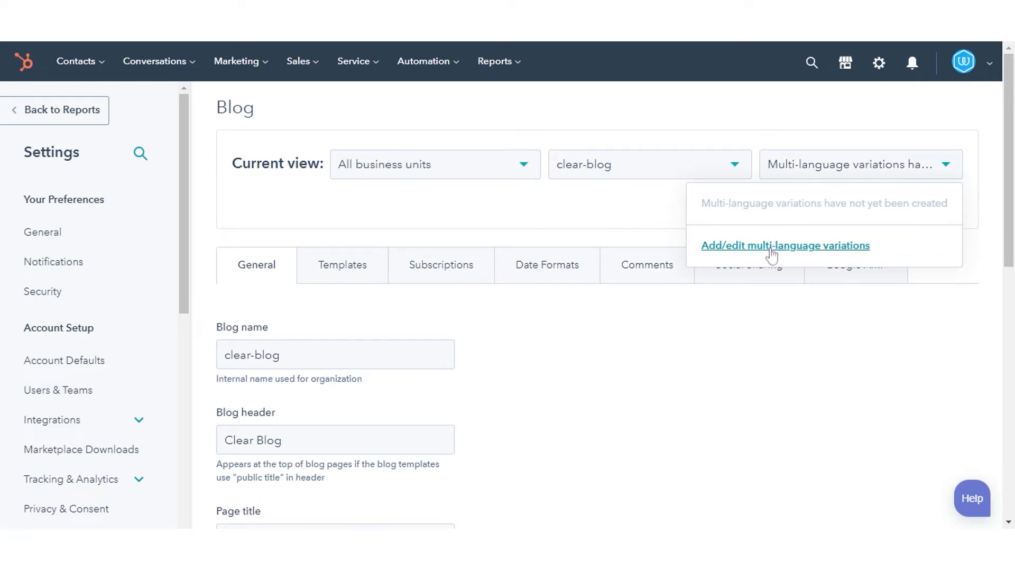
click(657, 211)
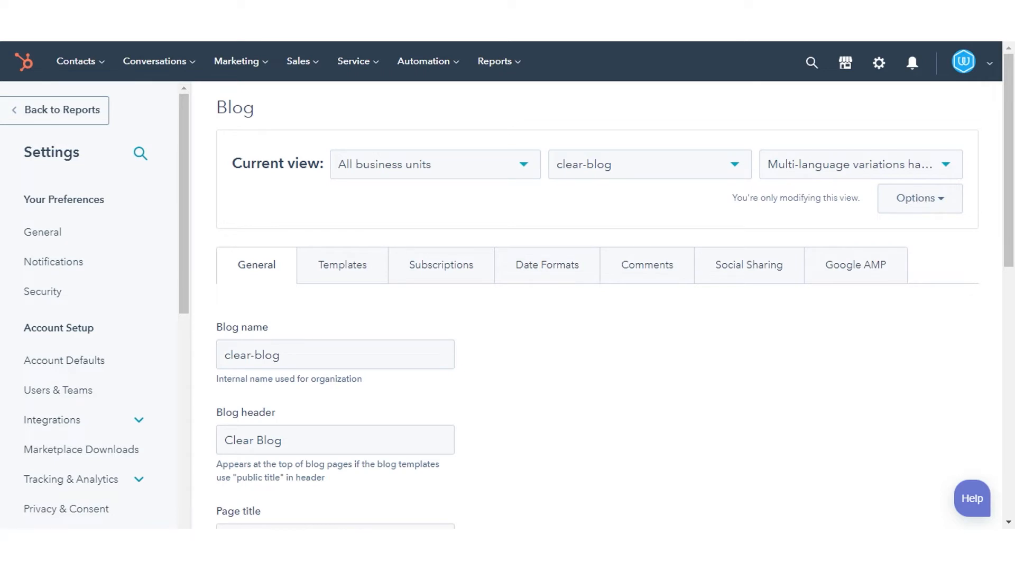
click(921, 200)
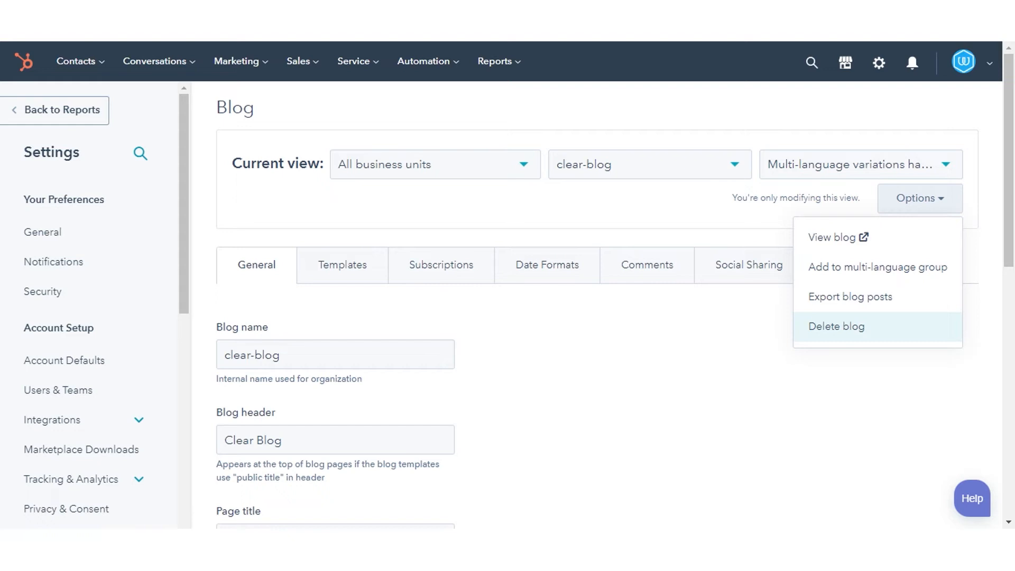
click(837, 327)
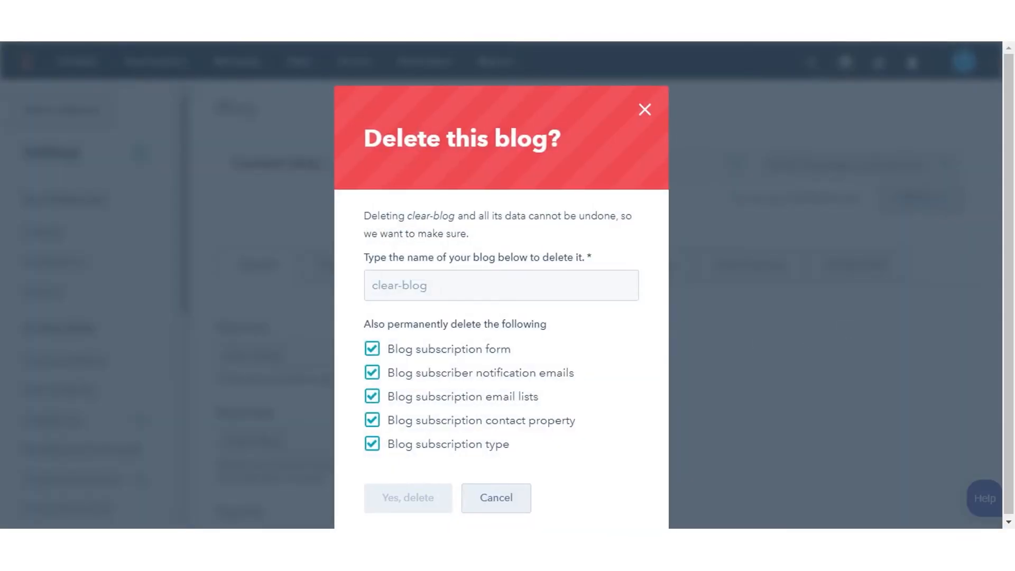
click(502, 285)
text(clear-blog)
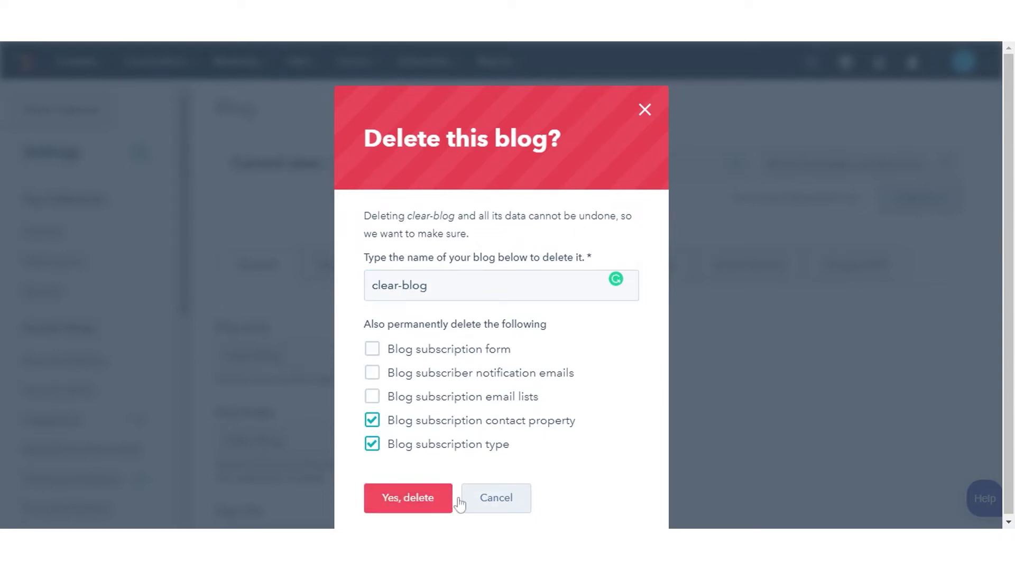
Keep demo.webdew.com as the domain and set audience access to Private with SSO required.
click(497, 498)
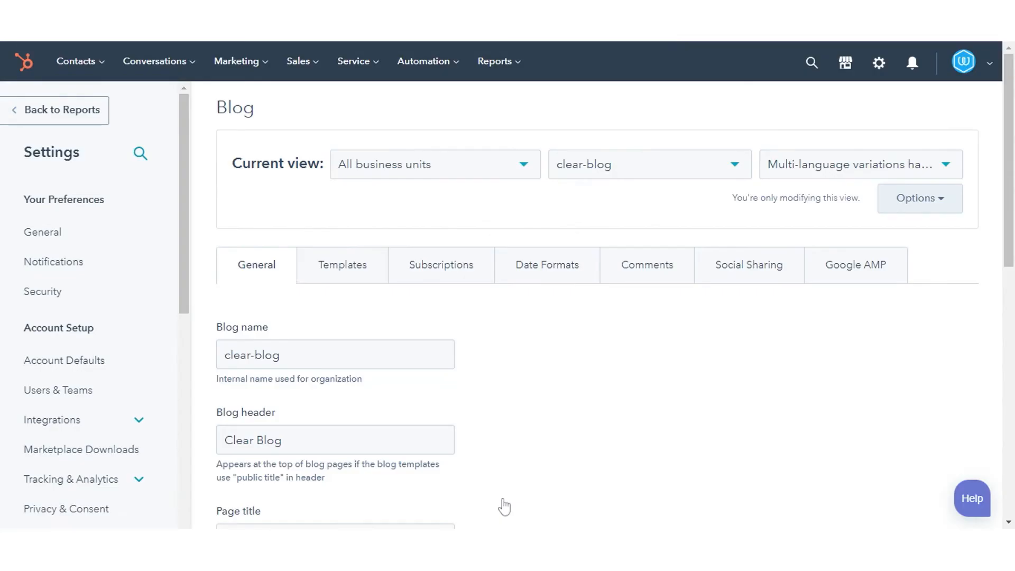
drag(1009, 159, 1009, 269)
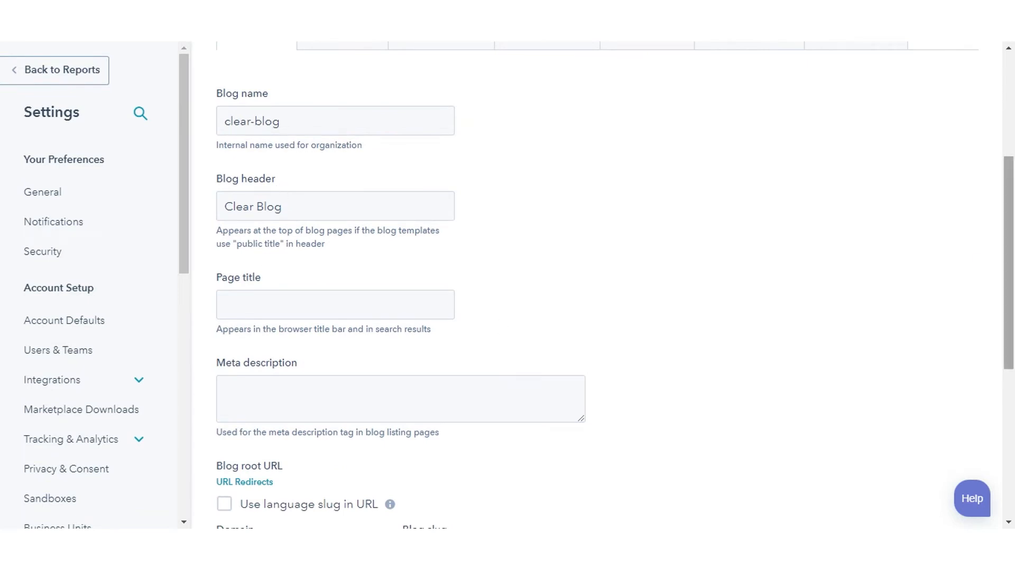
scroll(611, 313, down, 3)
scroll(562, 336, down, 2)
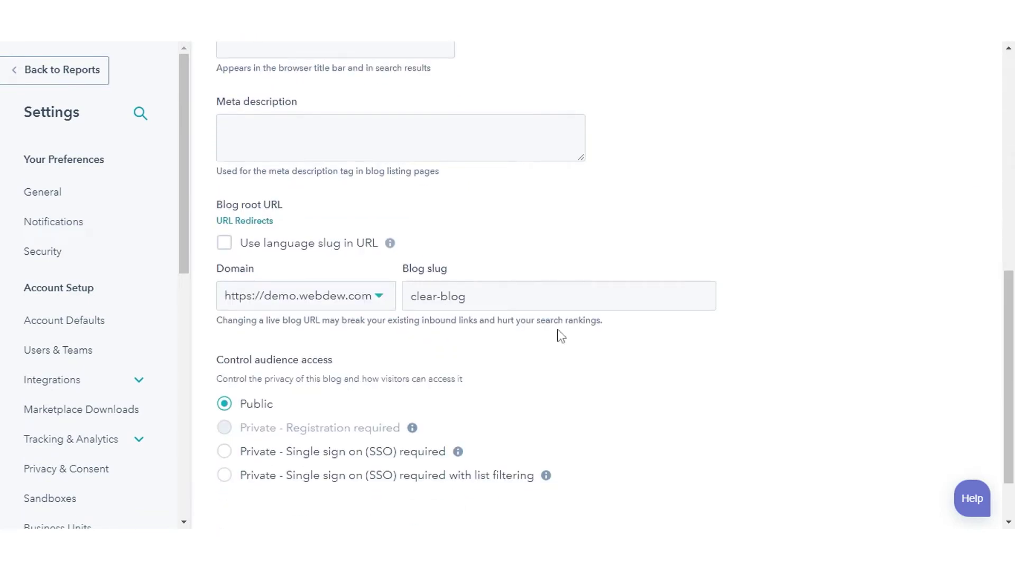
click(365, 297)
click(343, 335)
scroll(508, 317, down, 1)
scroll(508, 318, down, 1)
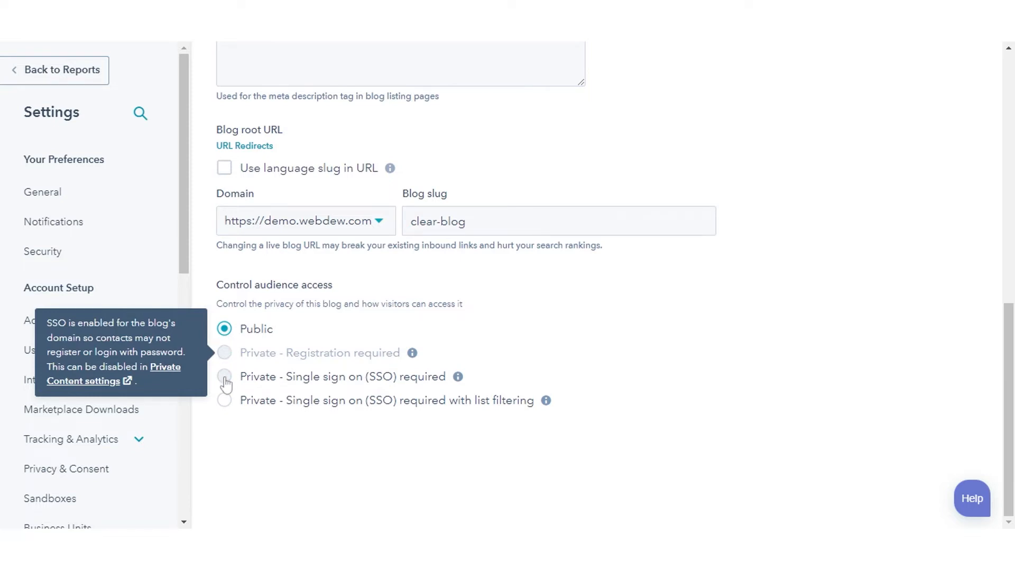
mouse_move(224, 353)
click(225, 377)
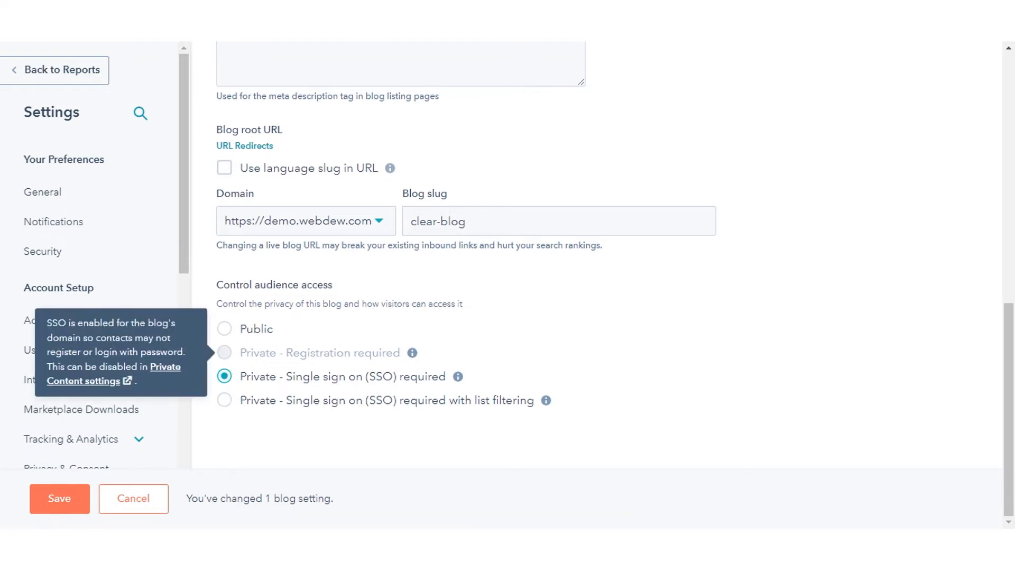
scroll(371, 325, up, 8)
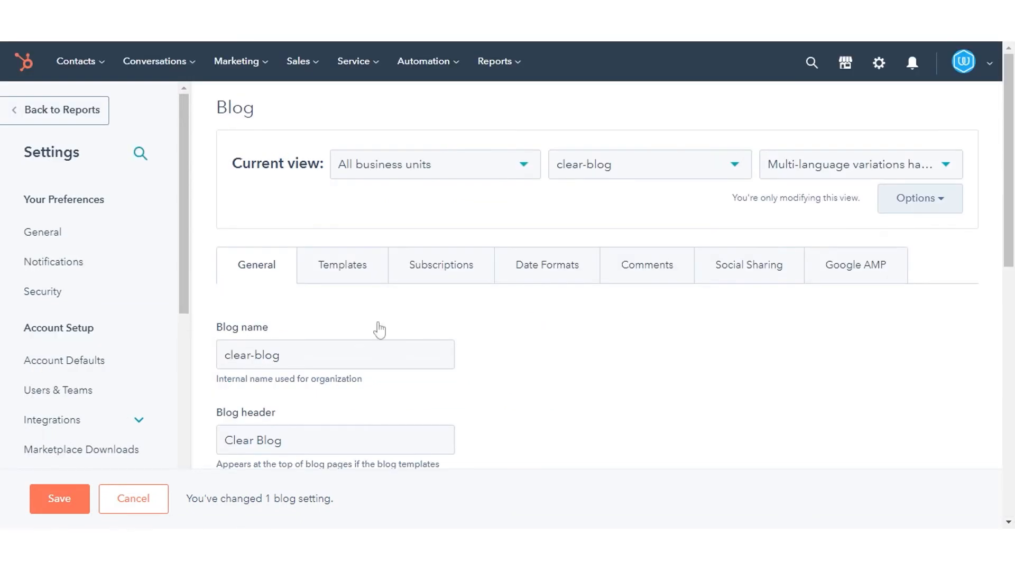
Show the Templates settings and review the Actions menus for the post and listing templates.
click(343, 266)
scroll(595, 317, down, 3)
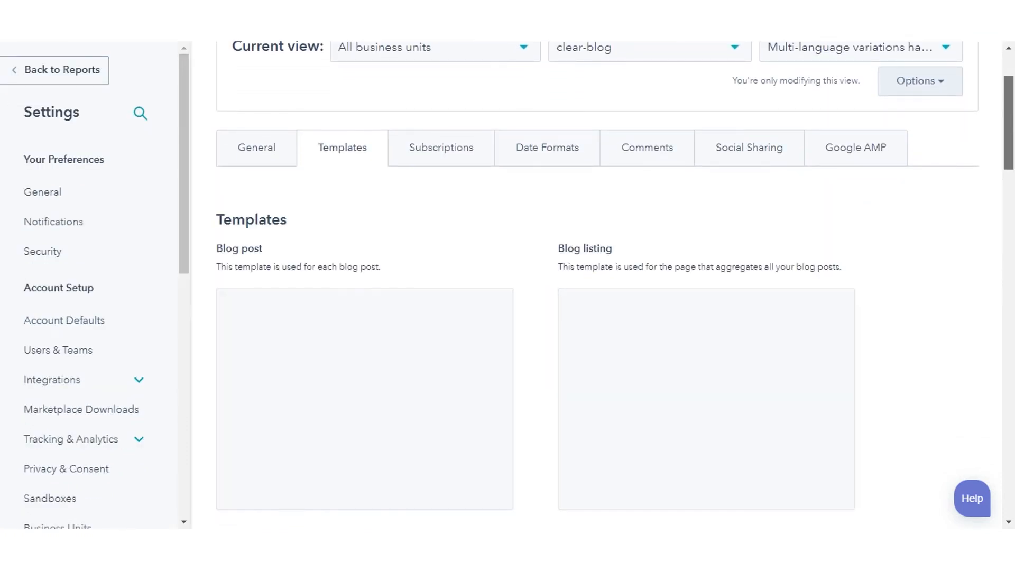
scroll(534, 363, down, 3)
scroll(534, 362, down, 3)
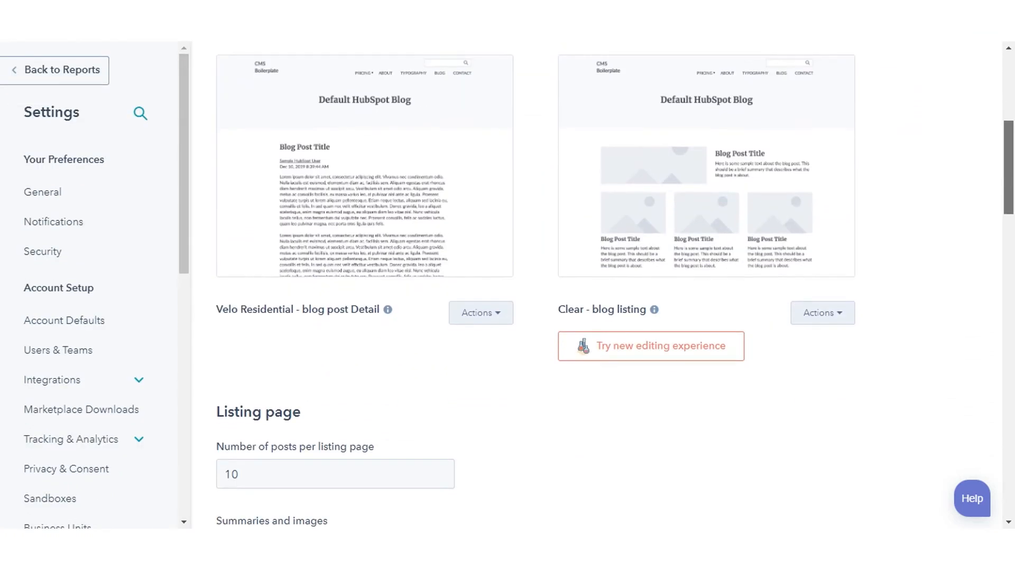
click(482, 313)
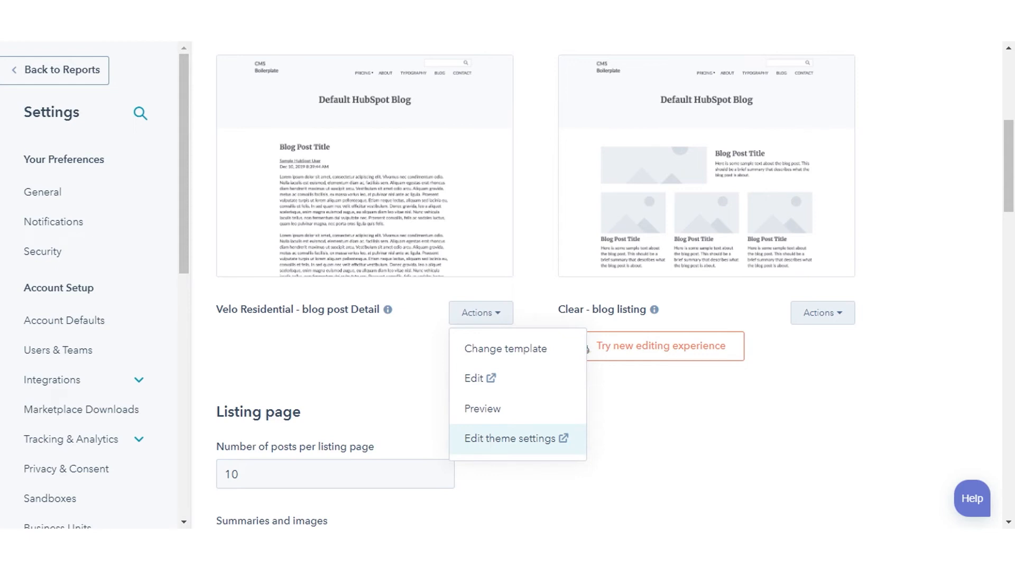
click(837, 313)
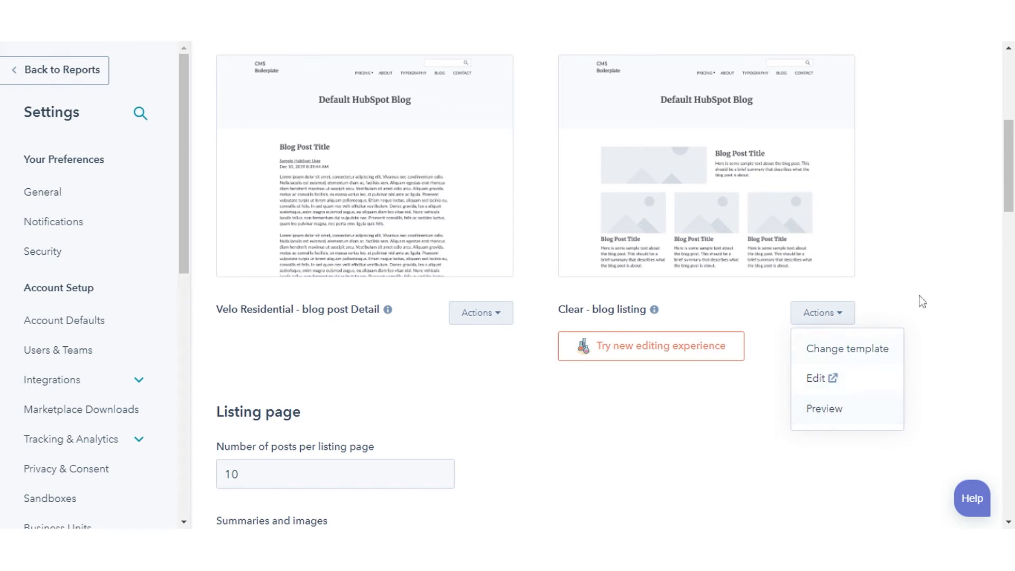
drag(1012, 175, 1011, 208)
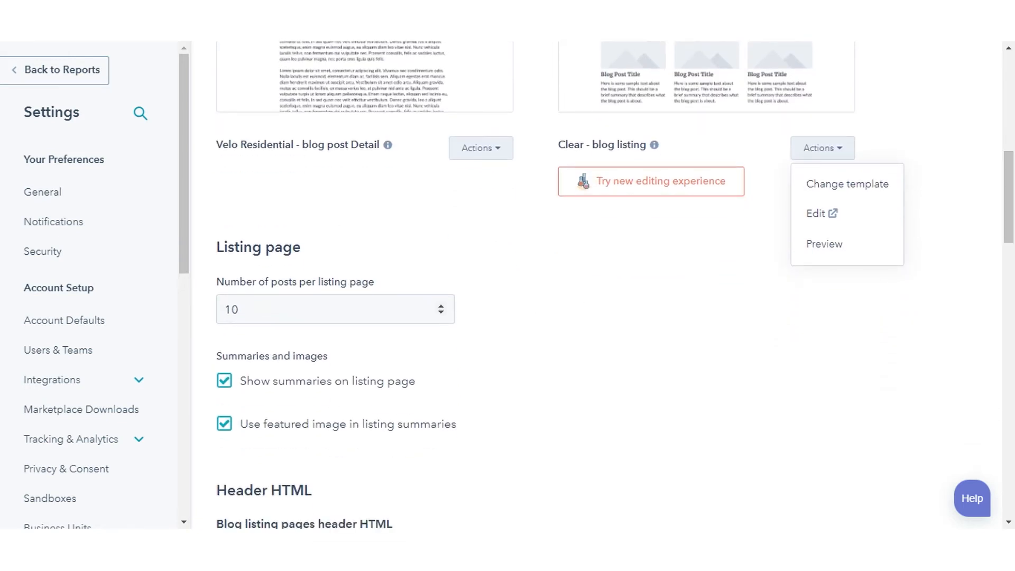
Set 11 posts per listing page, turn off listing summaries and keep featured images enabled.
click(441, 305)
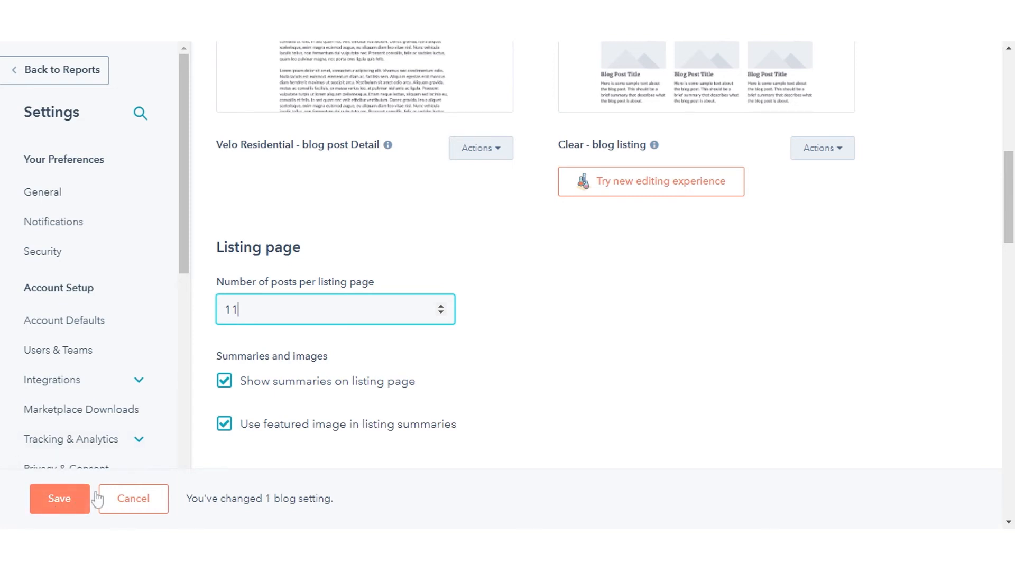
drag(1009, 198, 1009, 233)
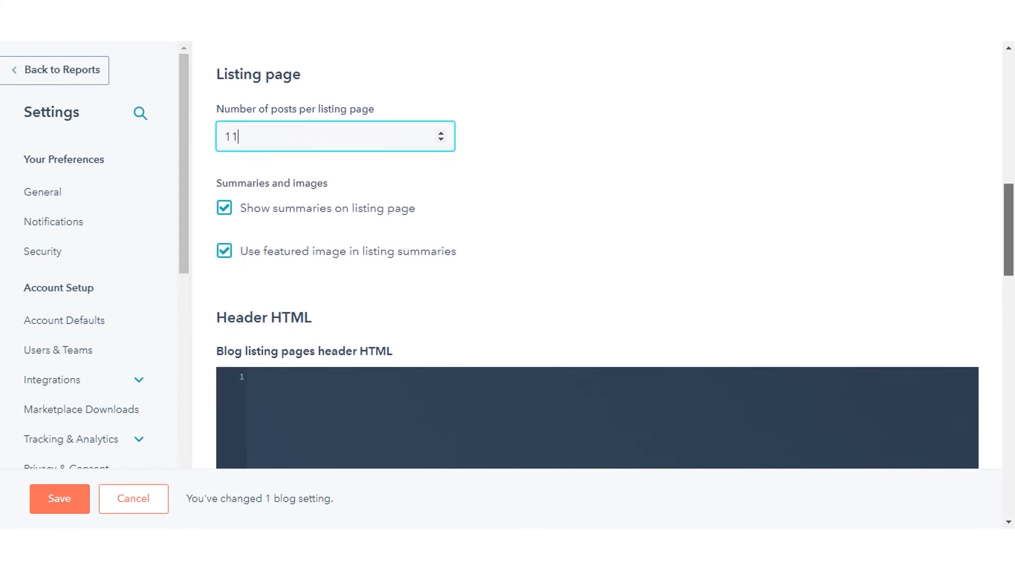
click(225, 250)
click(225, 208)
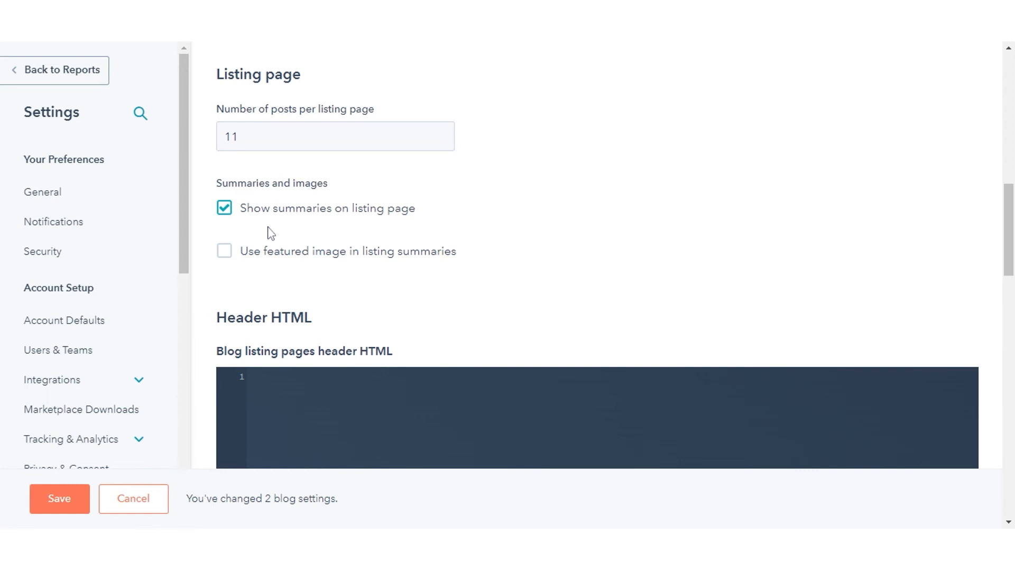
click(225, 208)
click(225, 251)
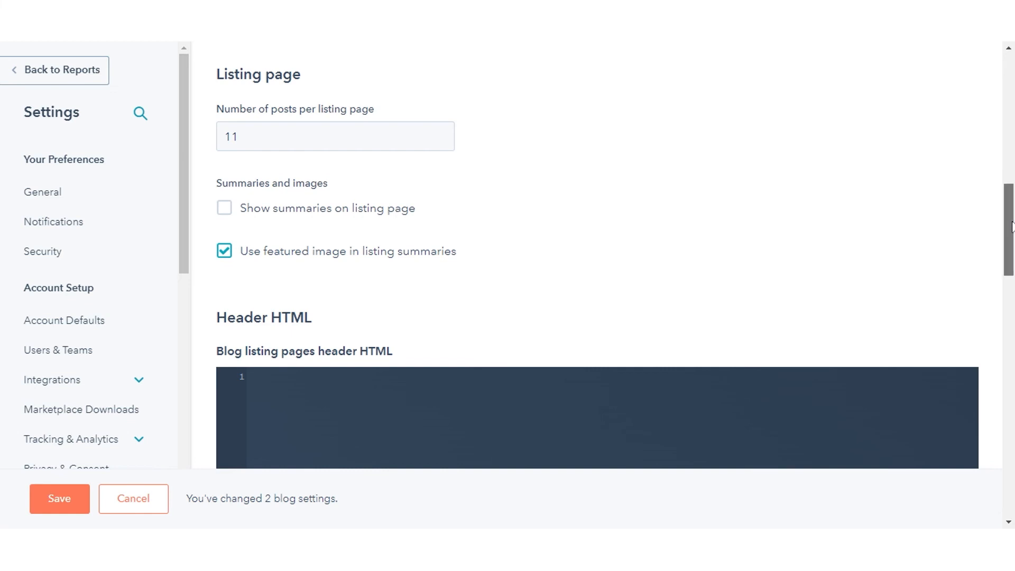
drag(1010, 226, 1011, 262)
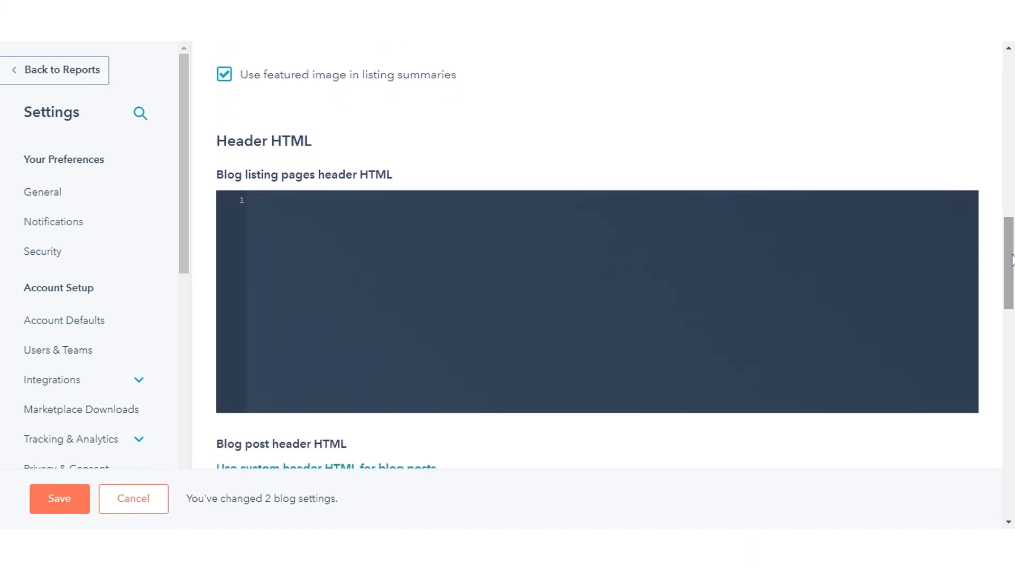
Paste the sample HTML into the listing header and footer editors and enable custom footer HTML for posts.
click(301, 224)
text(<!DOCTYPE html> <html> <body>  <h1>My First Heading</h1>  <p>My first paragraph.</p>  </body> </html>)
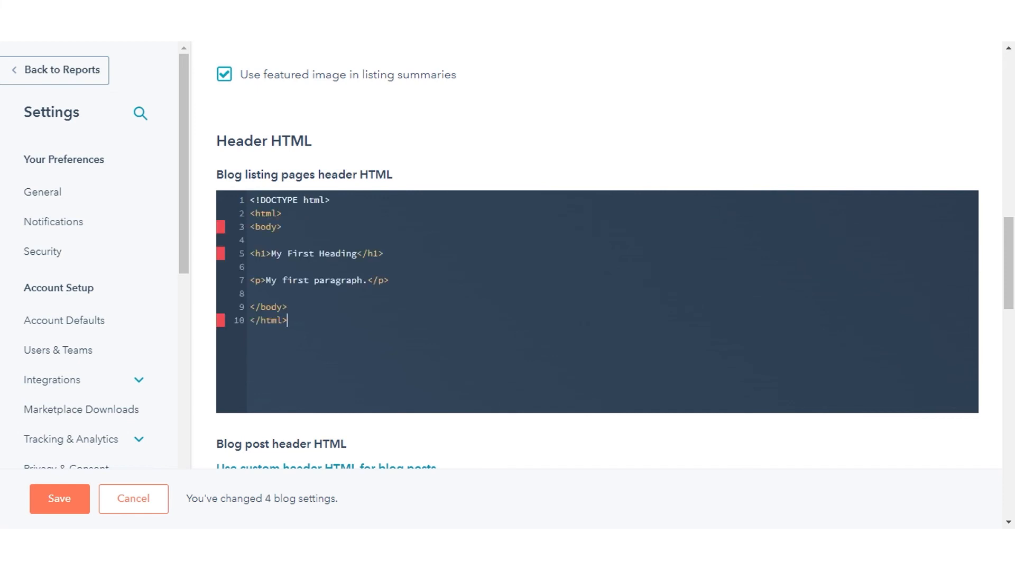
drag(1009, 262, 1009, 369)
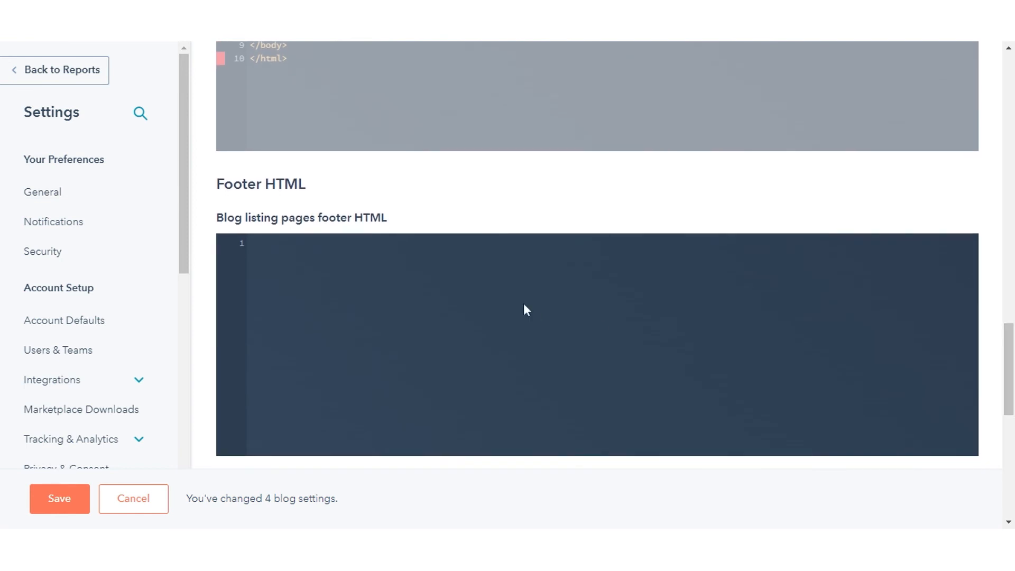
click(308, 274)
text(<!DOCTYPE html> <html> <body>  <h1>My First Heading</h1>  <p>My first paragraph.</p>  </body> </html>)
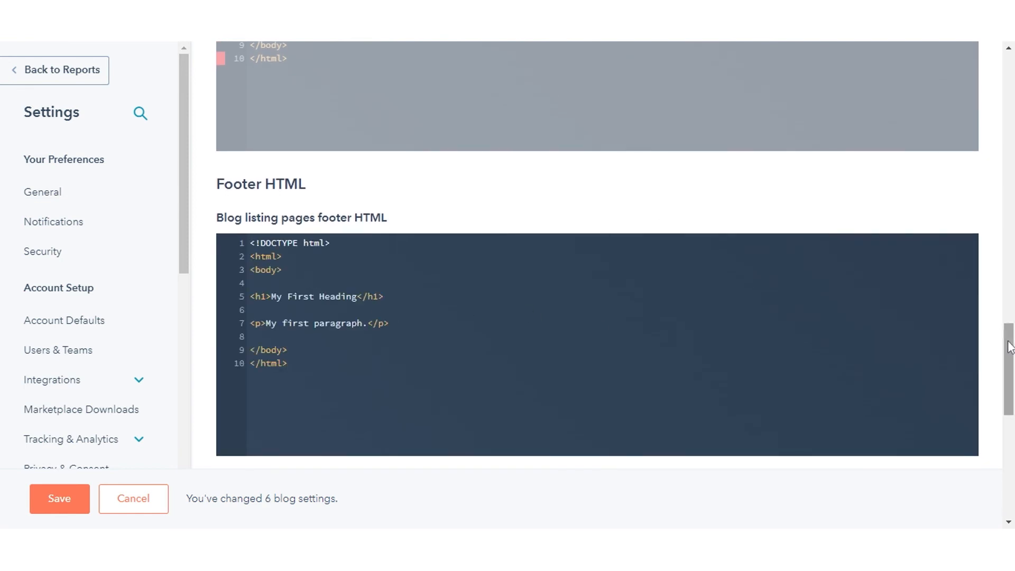
drag(1009, 339, 1010, 397)
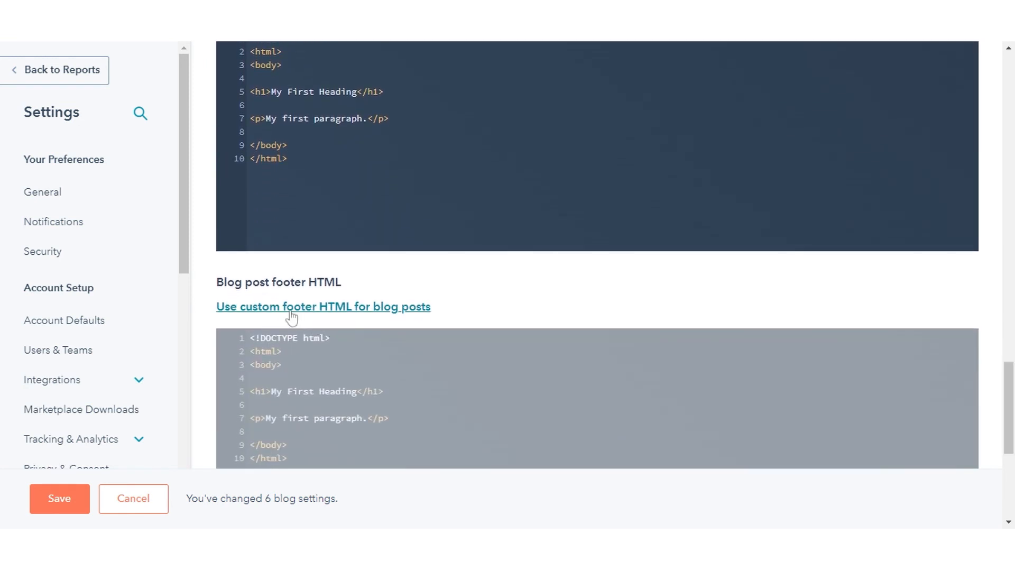
click(298, 309)
scroll(428, 302, down, 3)
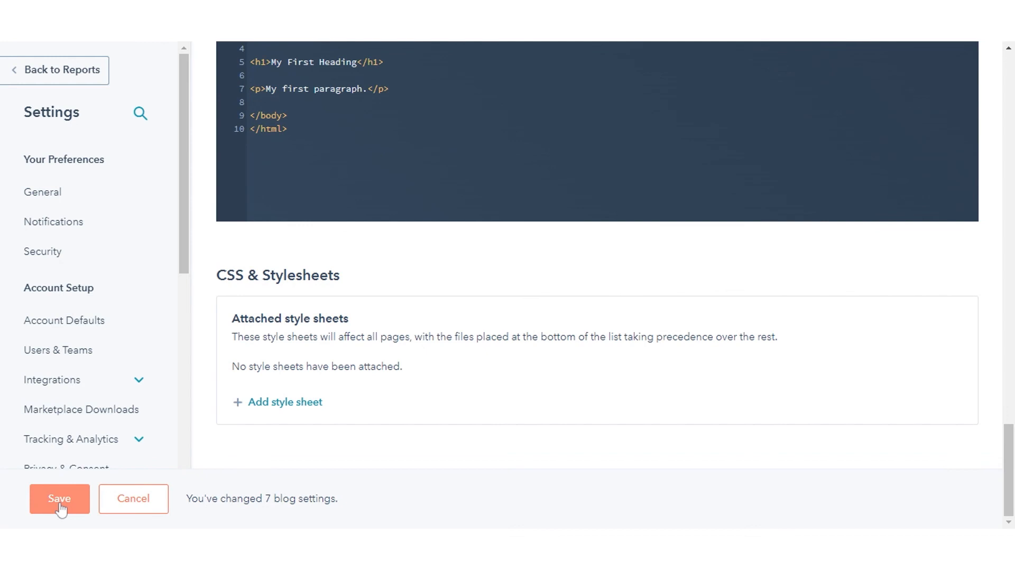